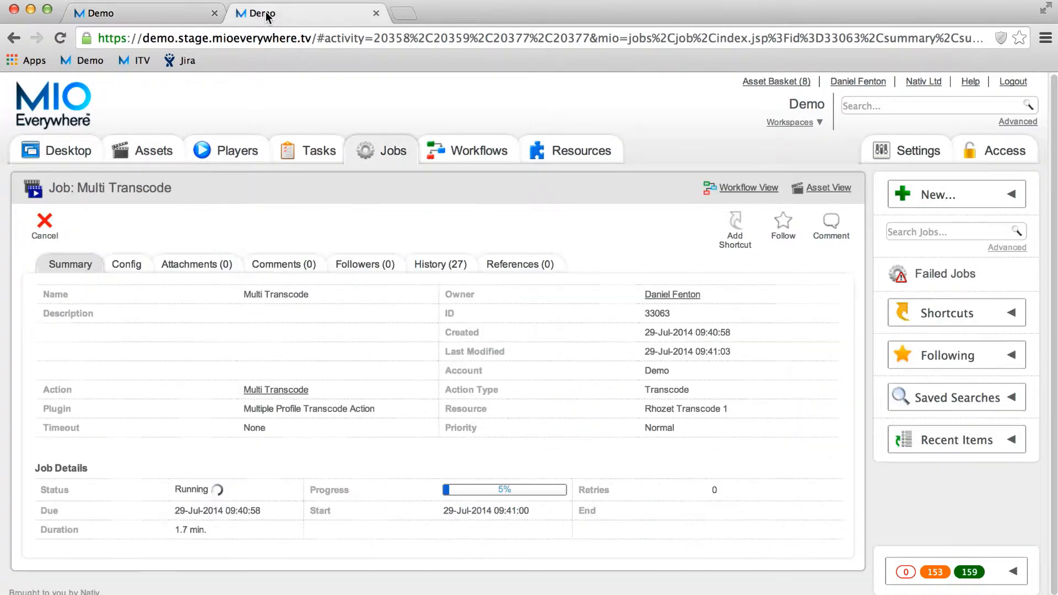
Step: Show the graph of the job's Media Ingest Workflow and view the job details of its Multi-Transcode node
click(789, 188)
click(133, 263)
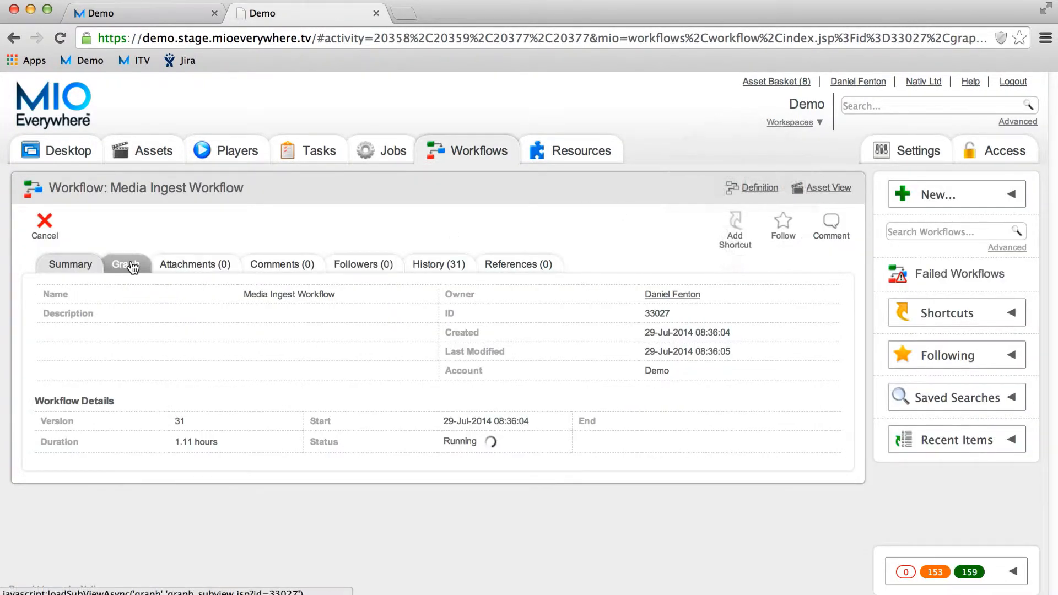
scroll(609, 422, down, 5)
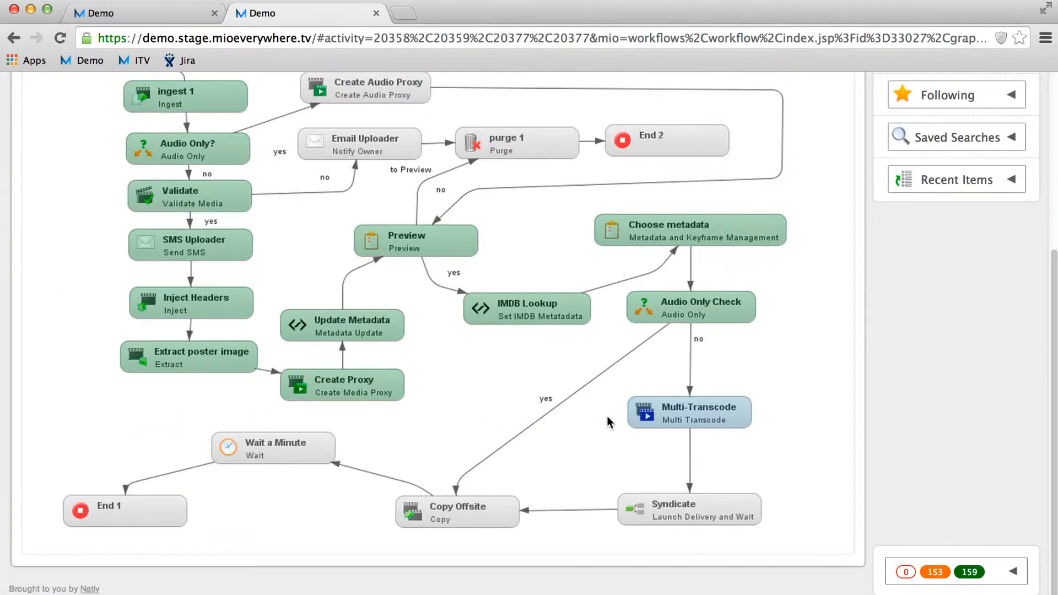
click(684, 422)
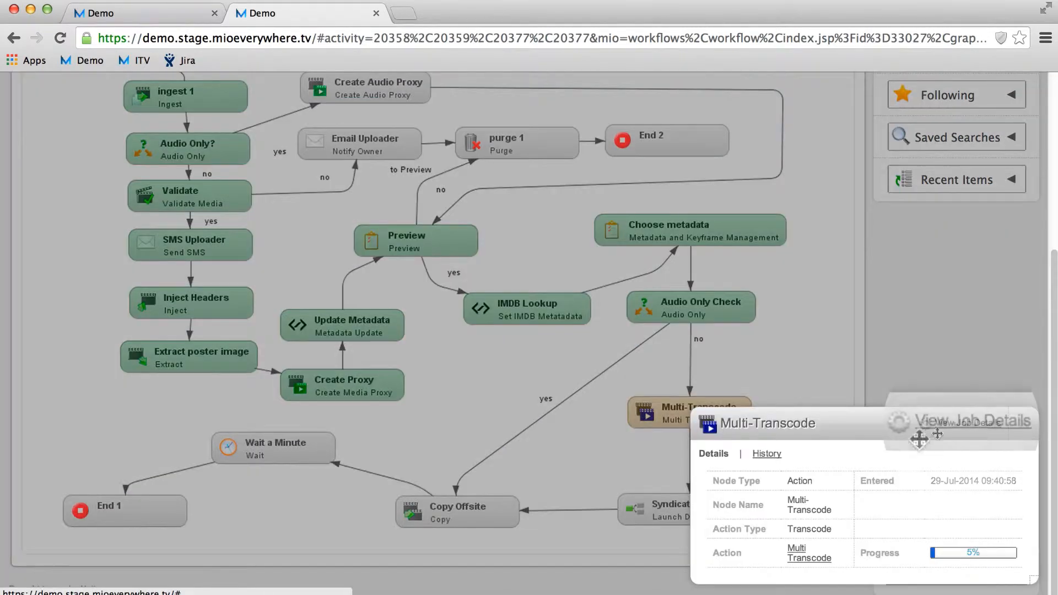
click(973, 424)
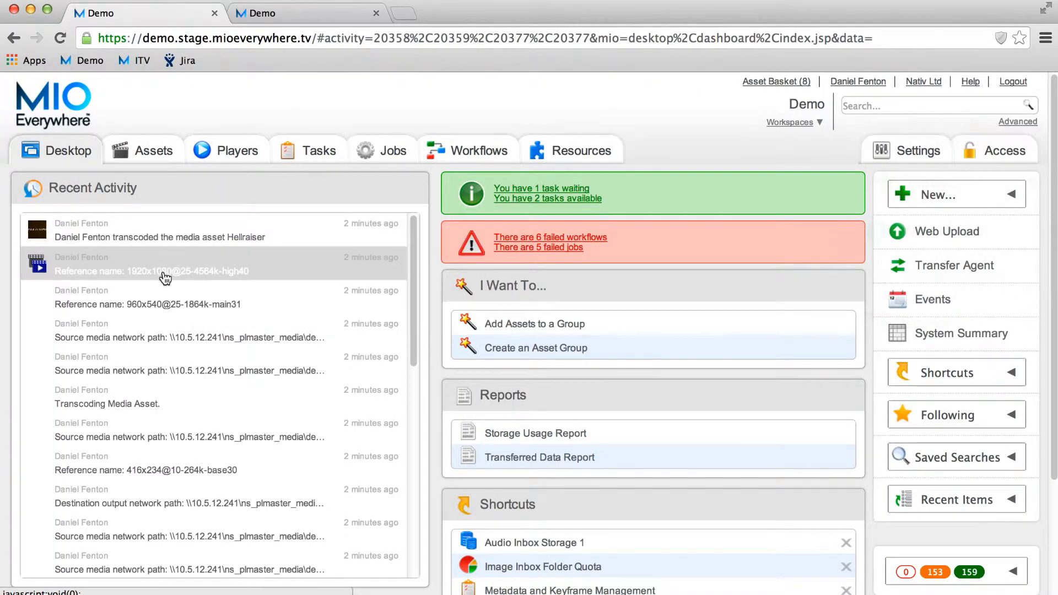
Step: List all assets with an empty asset search and open the movie asset "dasdsa"
click(168, 159)
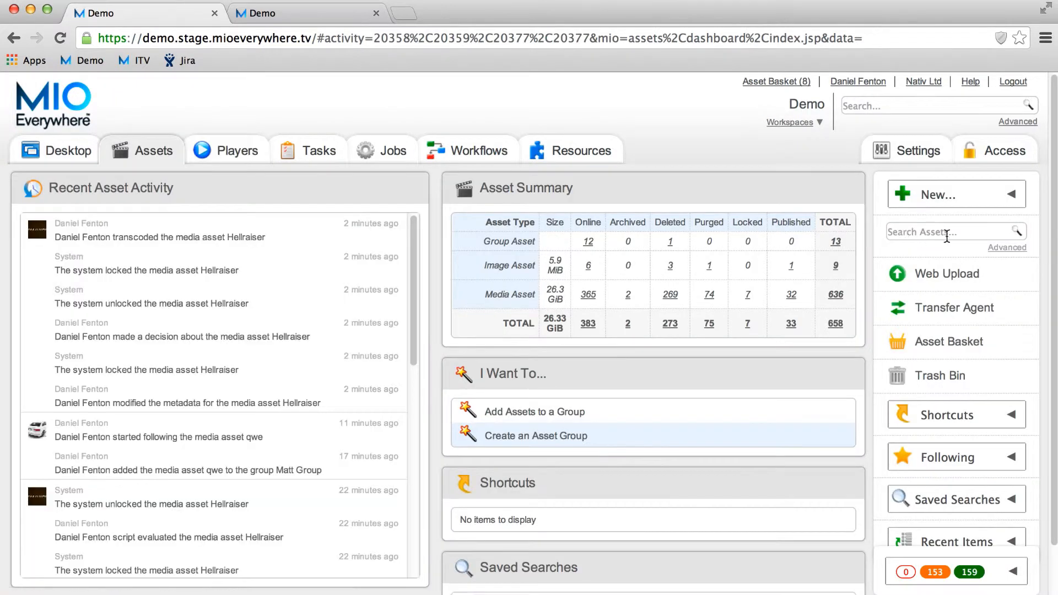
click(1039, 231)
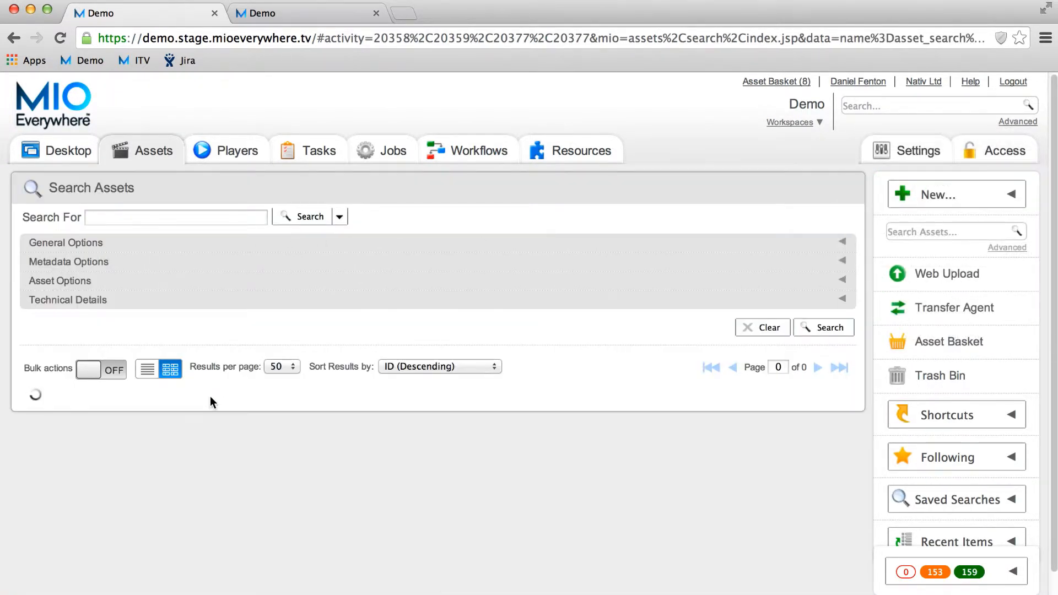
scroll(210, 400, down, 1)
scroll(209, 408, down, 5)
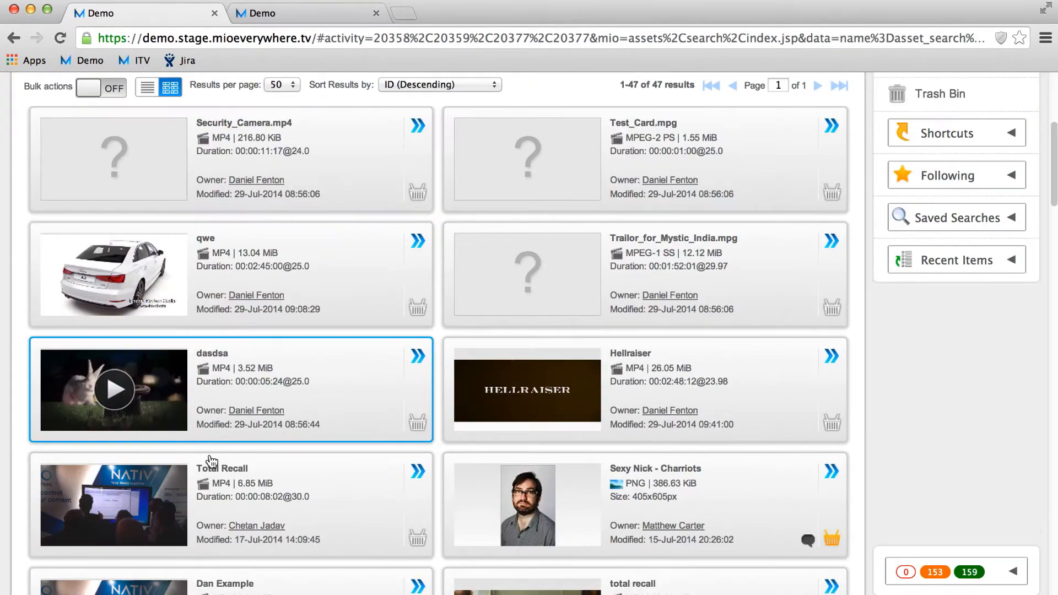
click(260, 376)
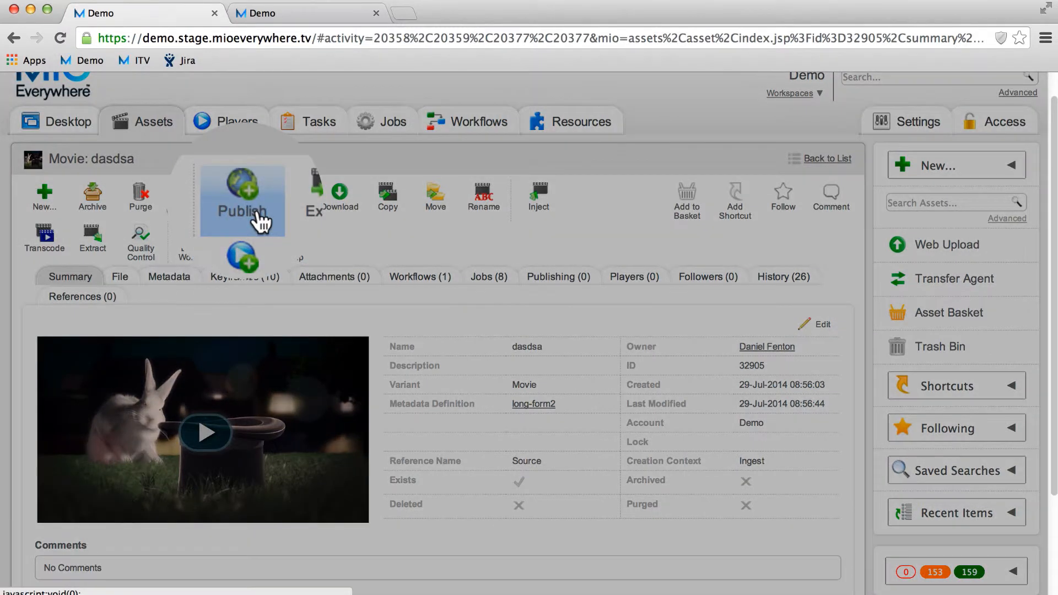
Step: Create a publish job for the movie asset using the YouTube Publish action
click(253, 213)
click(259, 189)
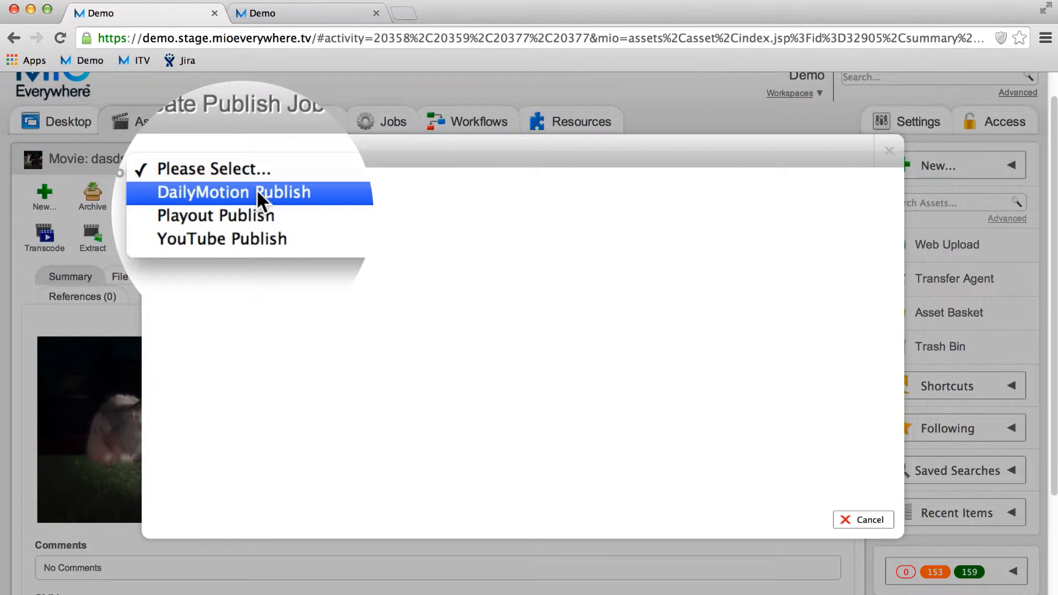
click(310, 242)
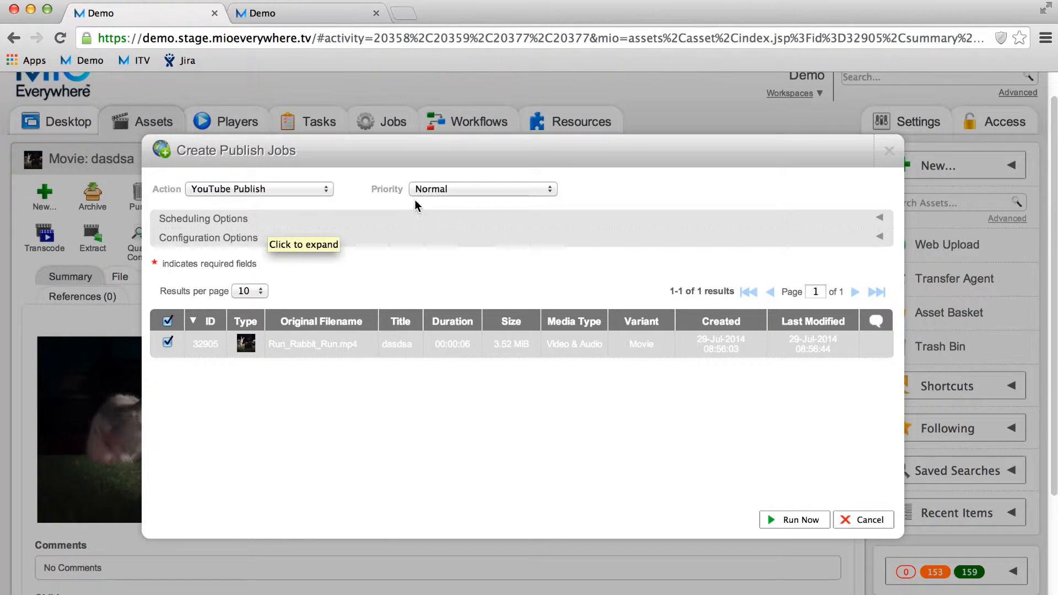
Step: Review the priority choices and try the Schedule For Later and Schedule Undo options for the publish job
click(438, 189)
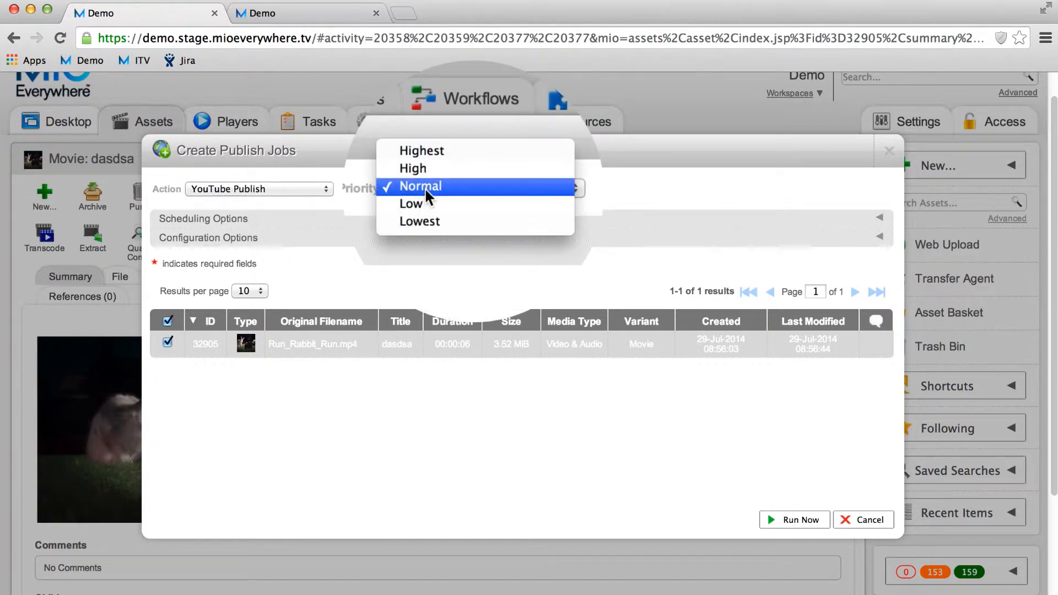
click(250, 223)
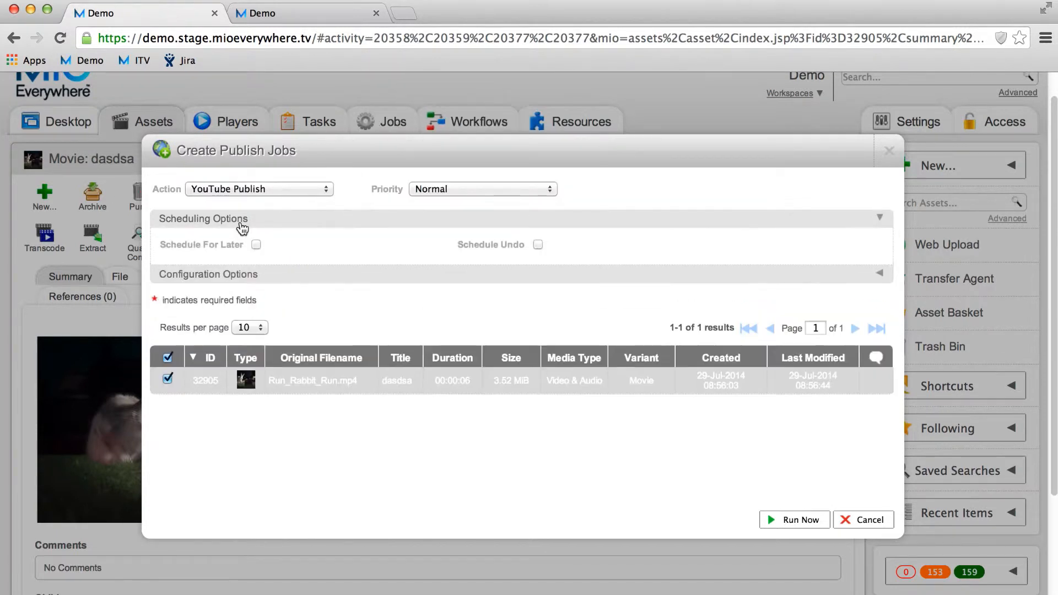
click(260, 249)
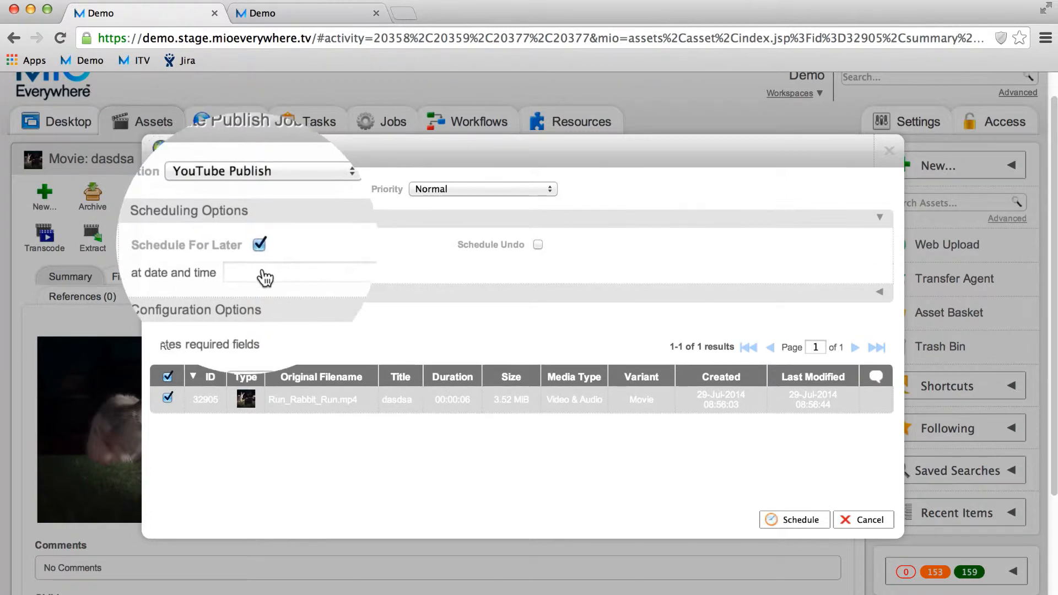
click(257, 265)
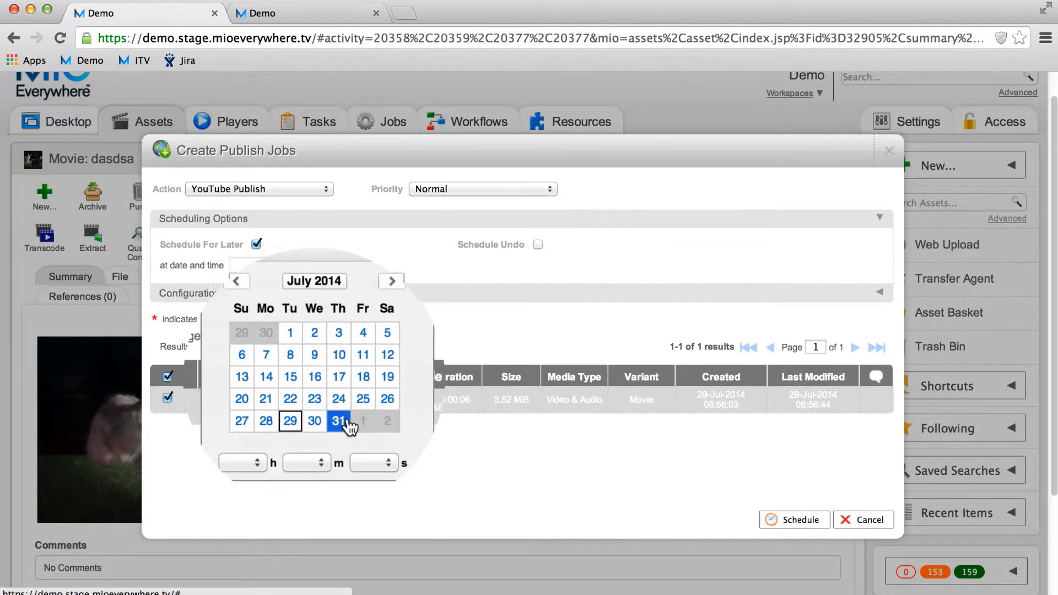
click(256, 245)
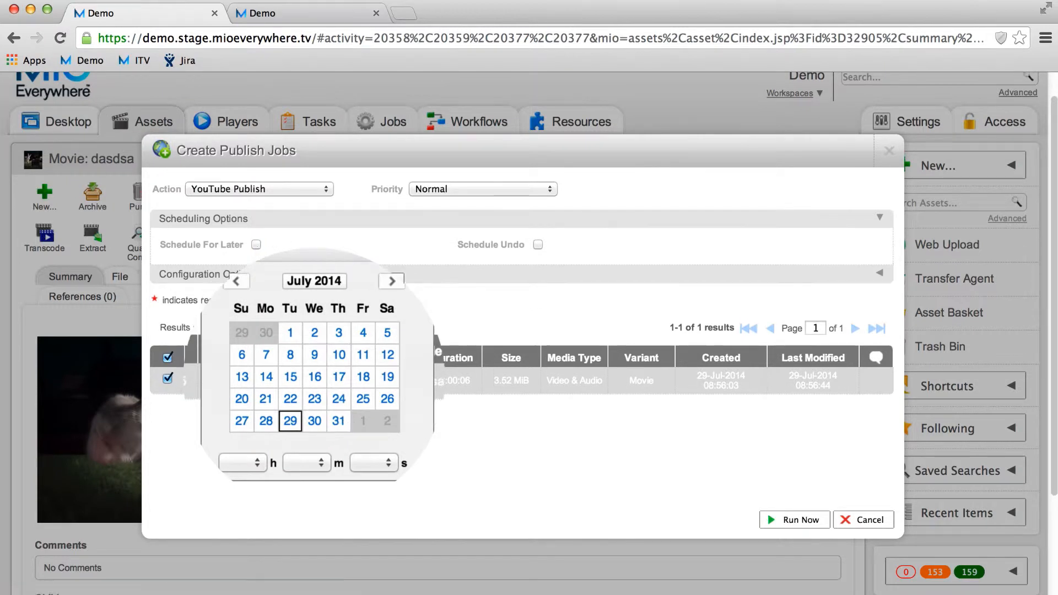
click(537, 245)
click(537, 245)
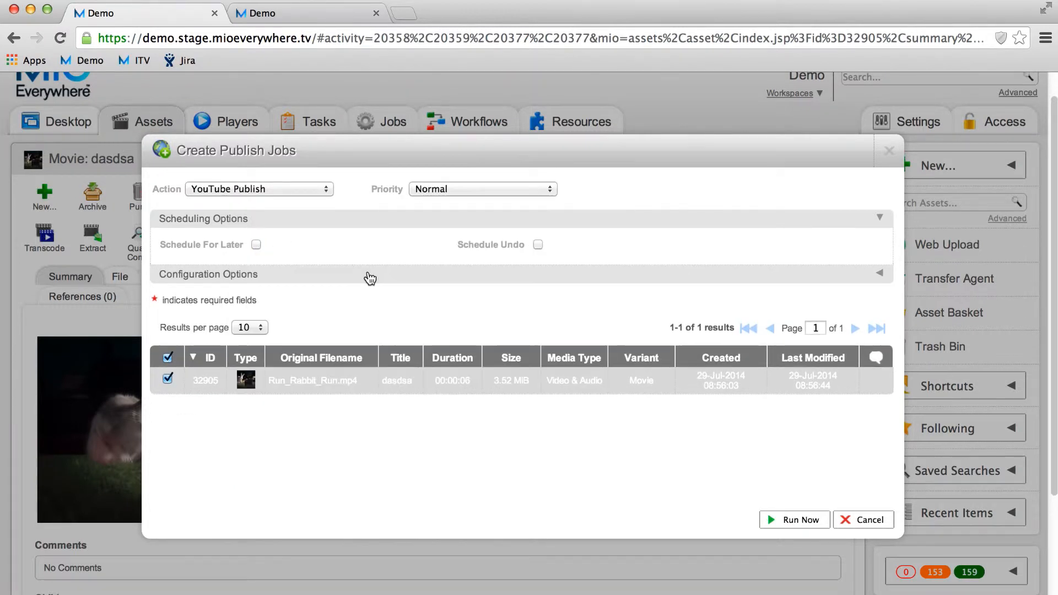
Step: Review the account, content and privacy settings in the publish job's configuration options and run the job immediately
click(368, 278)
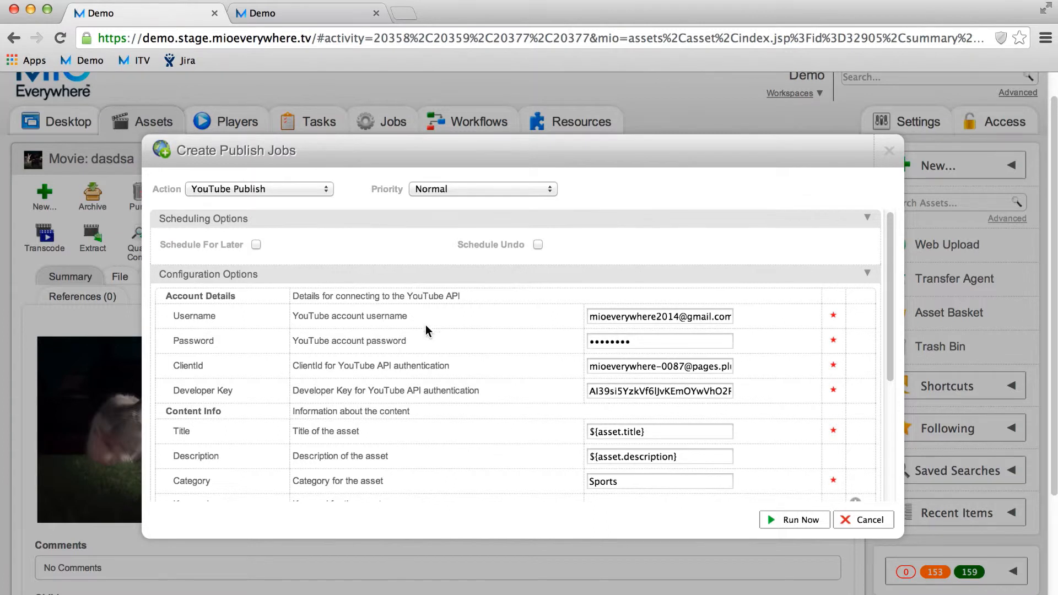
scroll(430, 326, down, 1)
scroll(429, 328, down, 5)
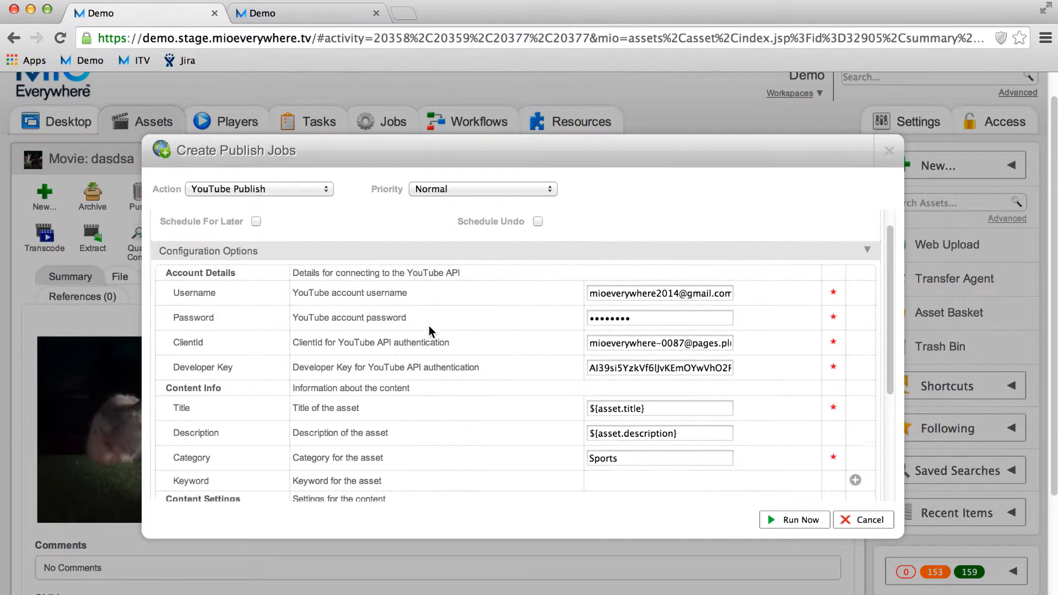
scroll(429, 326, up, 2)
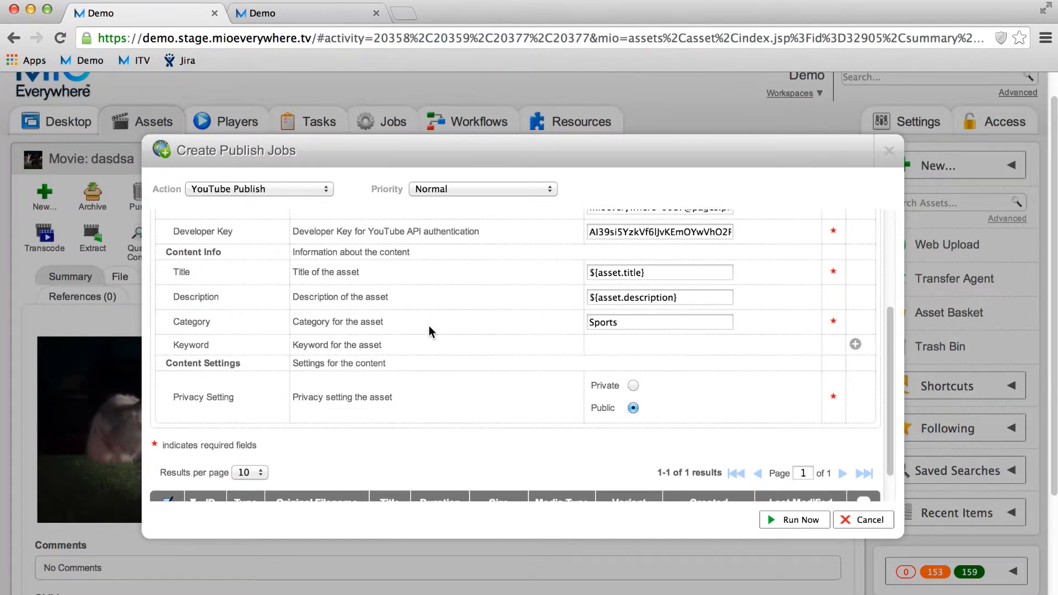
scroll(429, 326, up, 1)
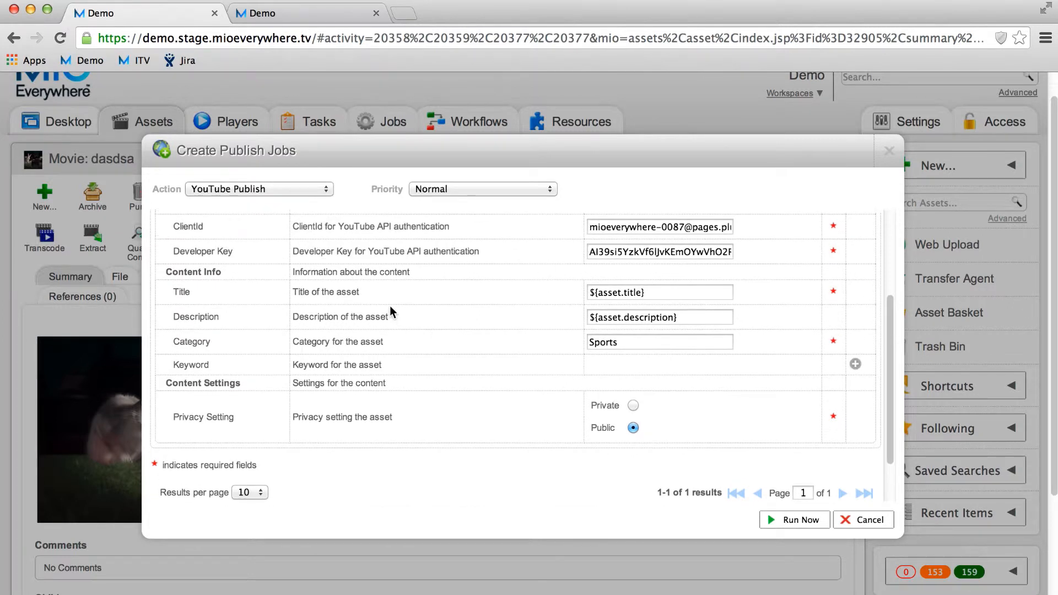
scroll(398, 306, up, 5)
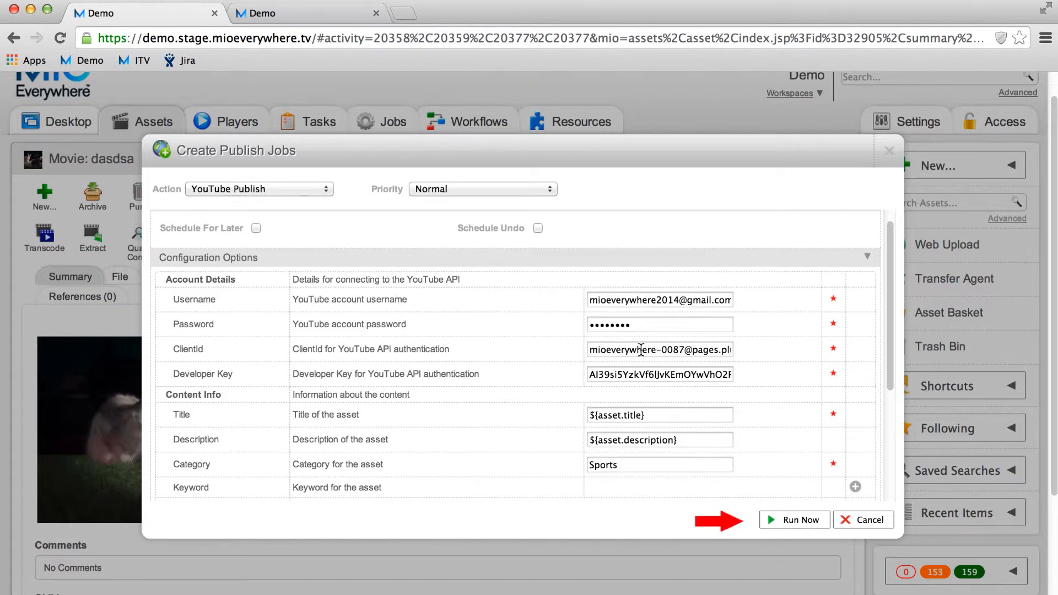
click(786, 522)
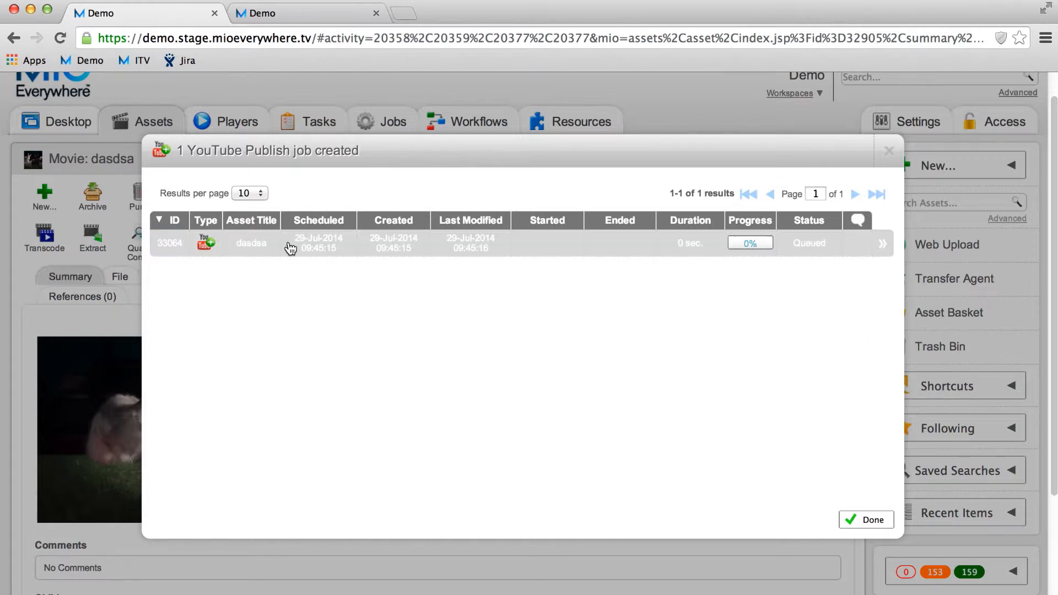
mouse_move(243, 248)
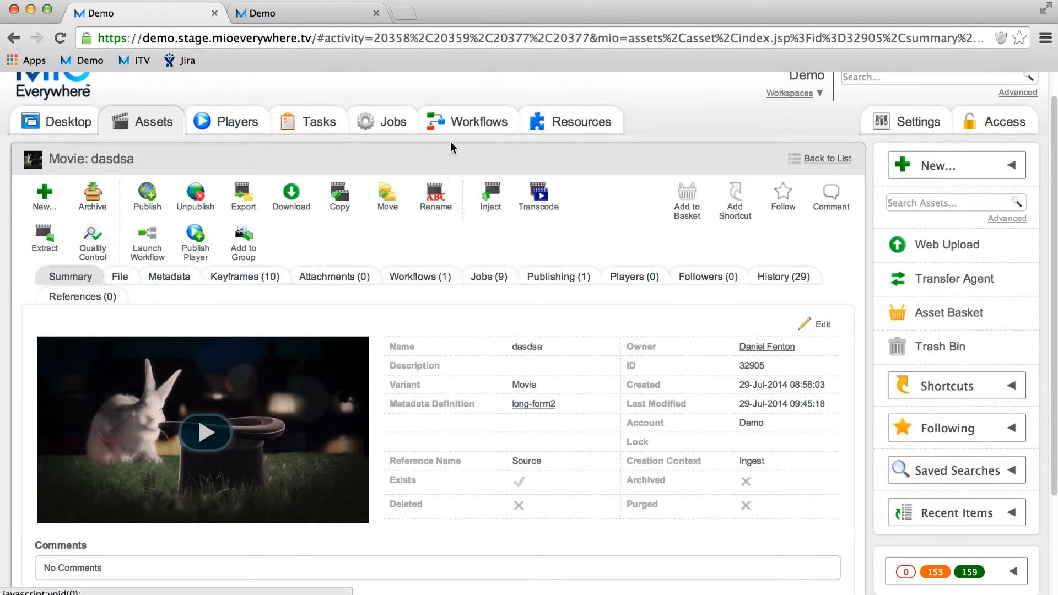
Step: Open the most recently active Media Ingest Workflow from the workflows overview and inspect its Multi-Transcode node's job from the graph
click(463, 132)
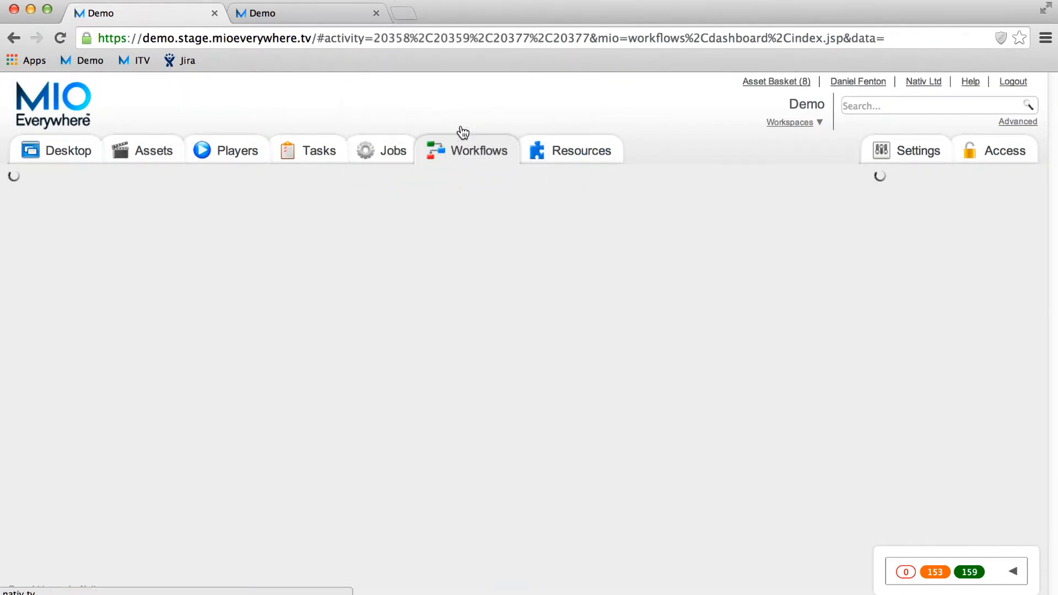
click(265, 236)
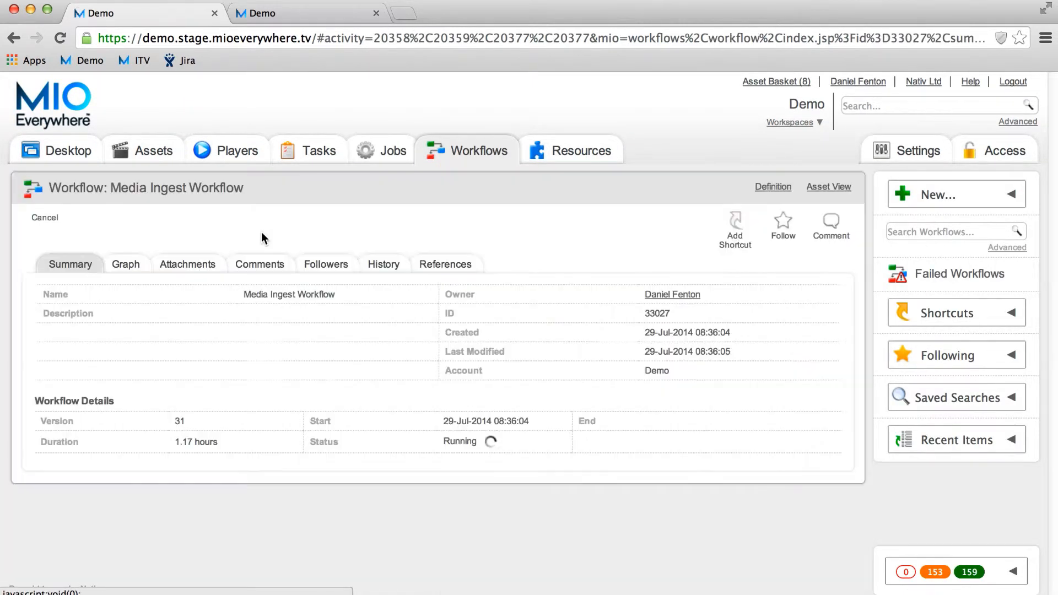
click(125, 265)
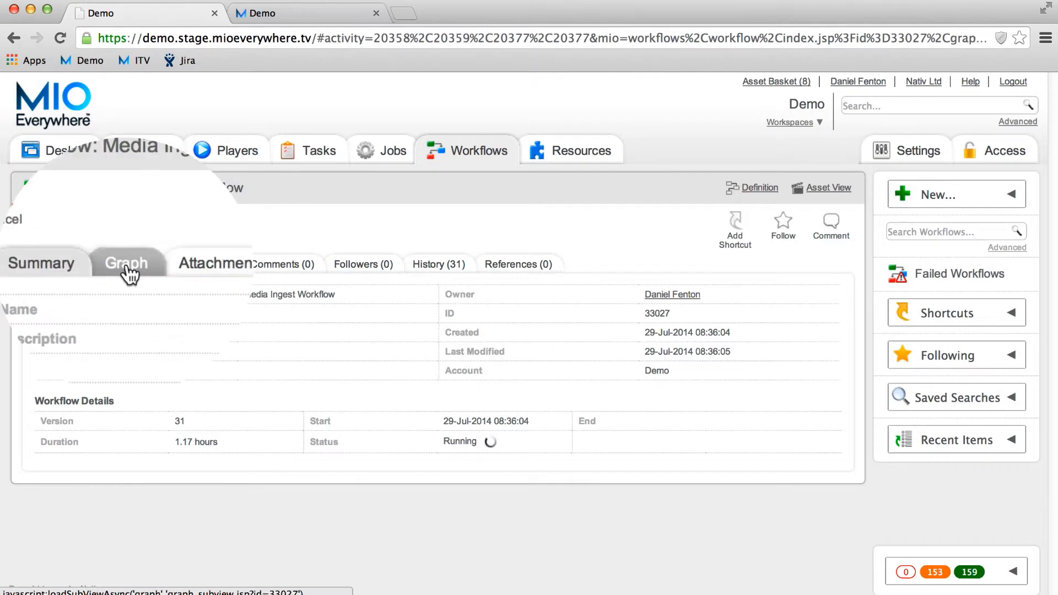
scroll(379, 283, down, 5)
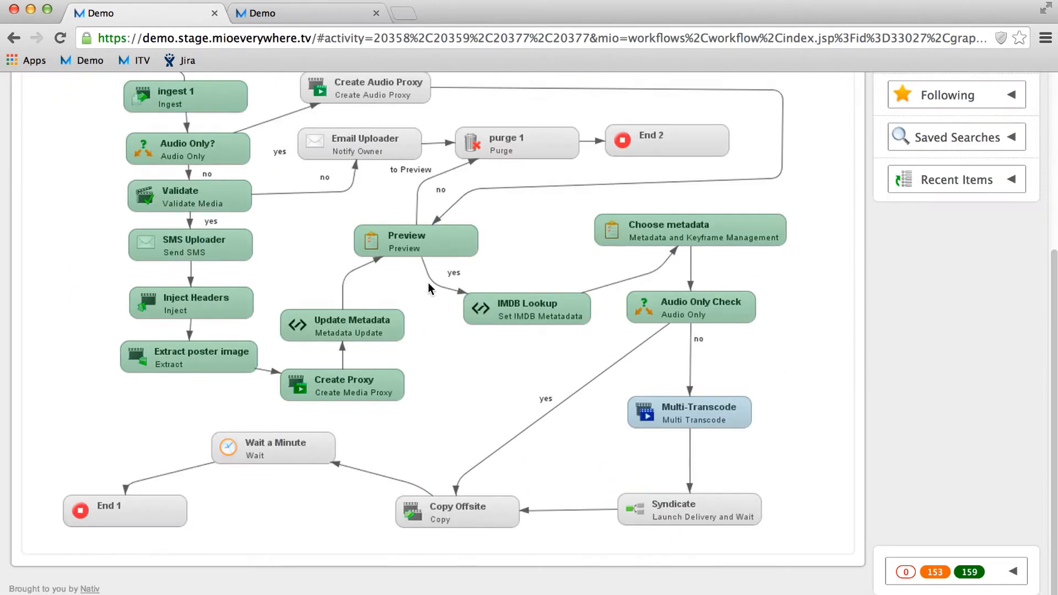
click(713, 415)
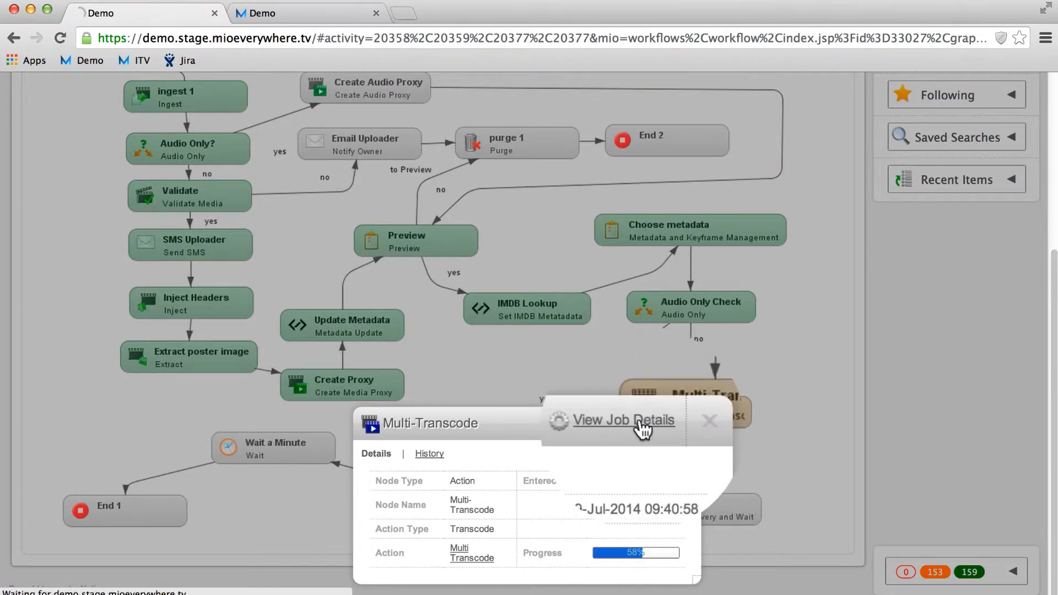
click(640, 422)
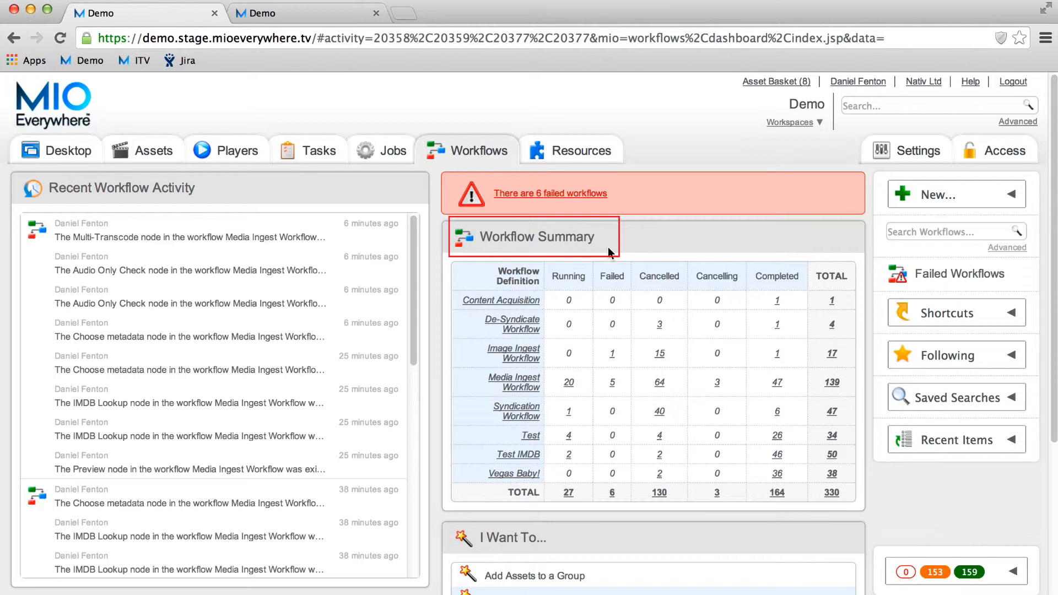
Step: List the failed workflows and select the Media Ingest Workflow started on 09-Jul-2014 with bulk actions turned on
click(582, 200)
scroll(460, 273, down, 1)
scroll(460, 273, down, 5)
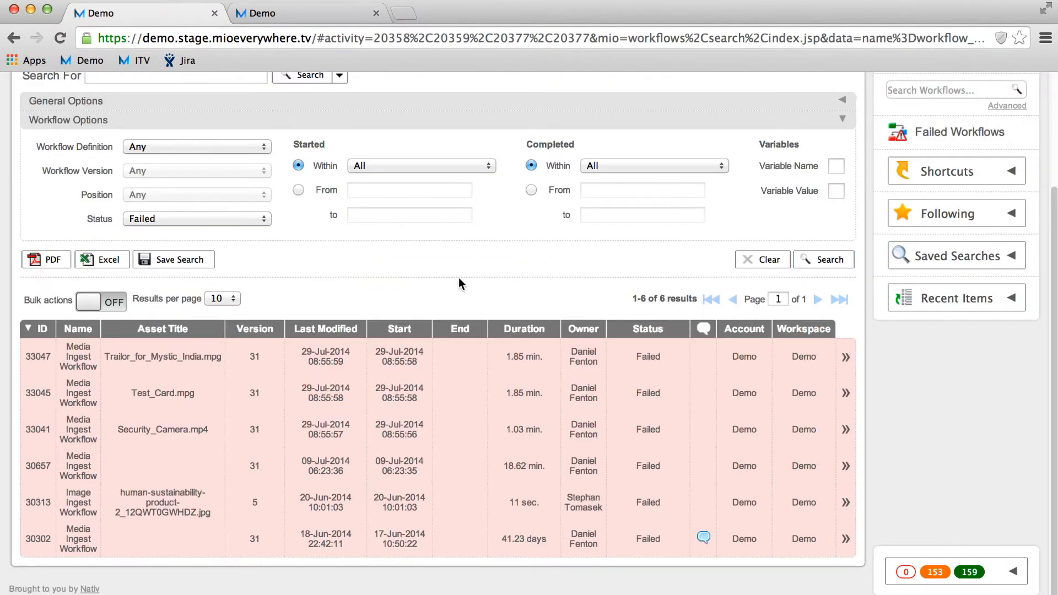
click(101, 302)
scroll(44, 381, down, 2)
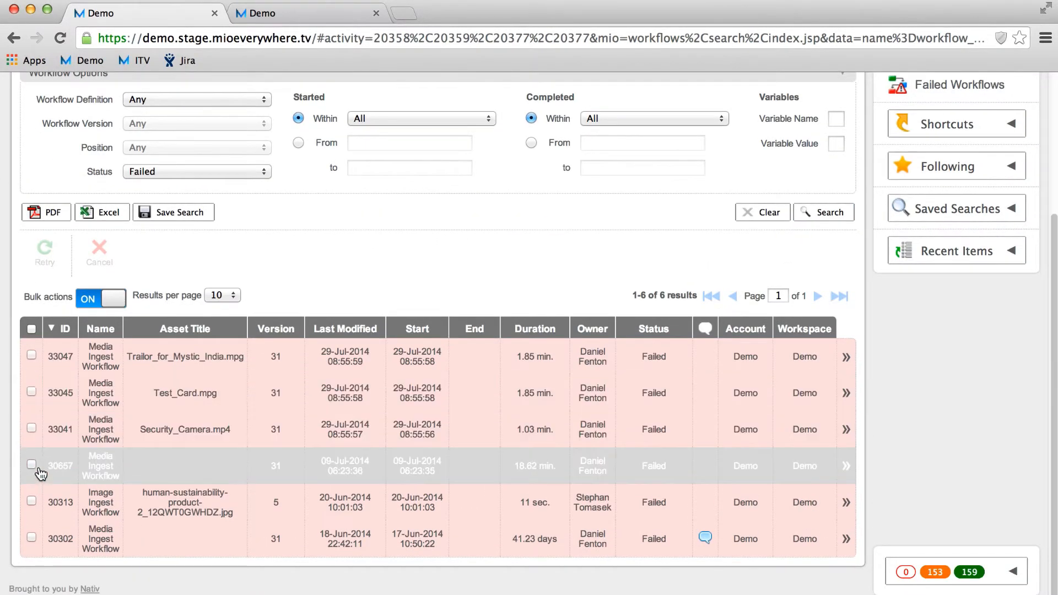
click(38, 468)
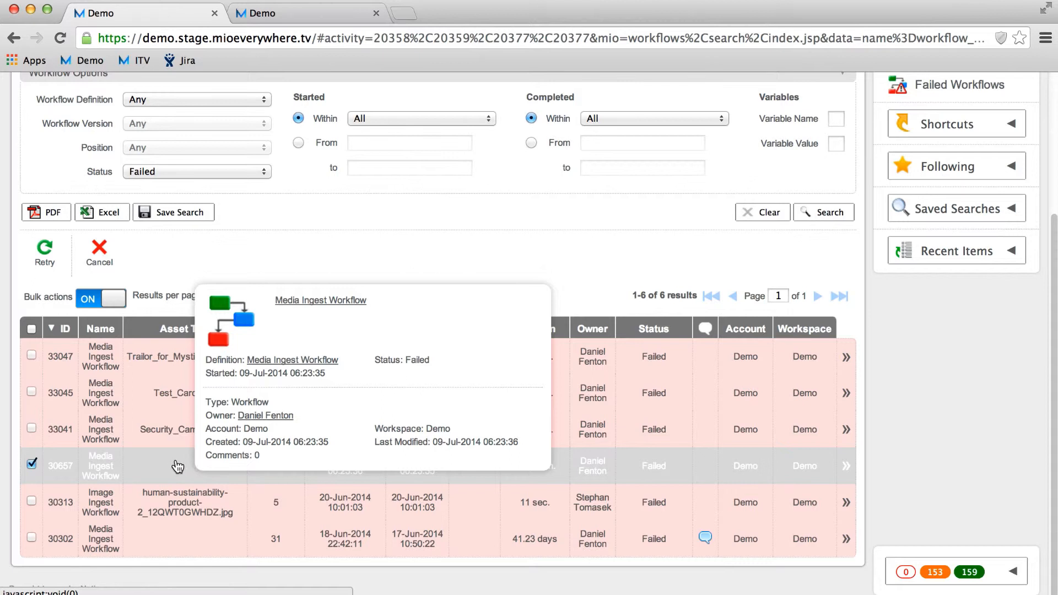
Step: Examine the graph of the failed Media Ingest Workflow started on 09-Jul-2014 and return to the workflows overview
click(176, 467)
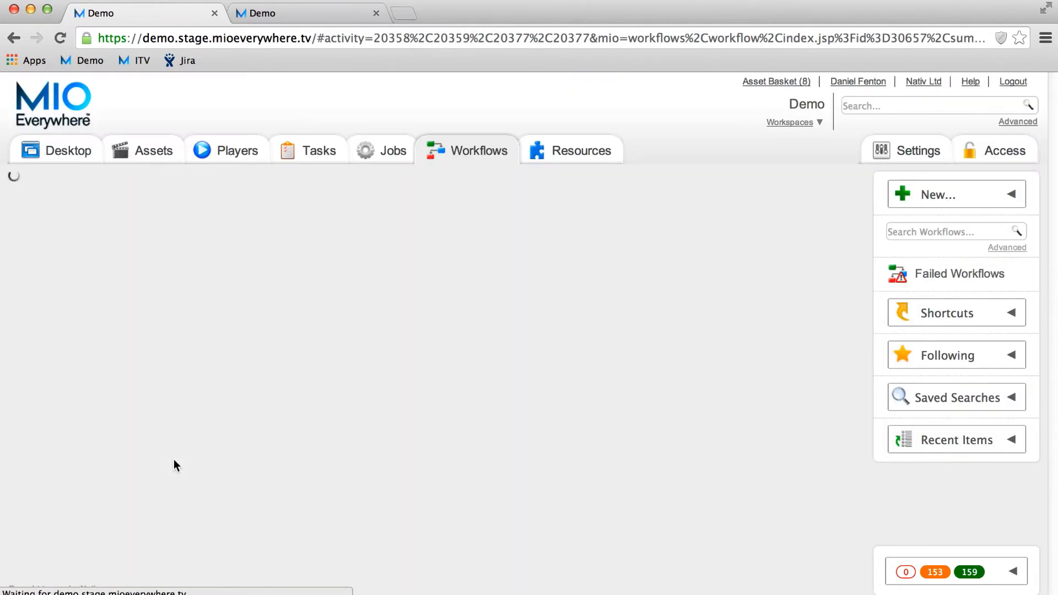
click(135, 269)
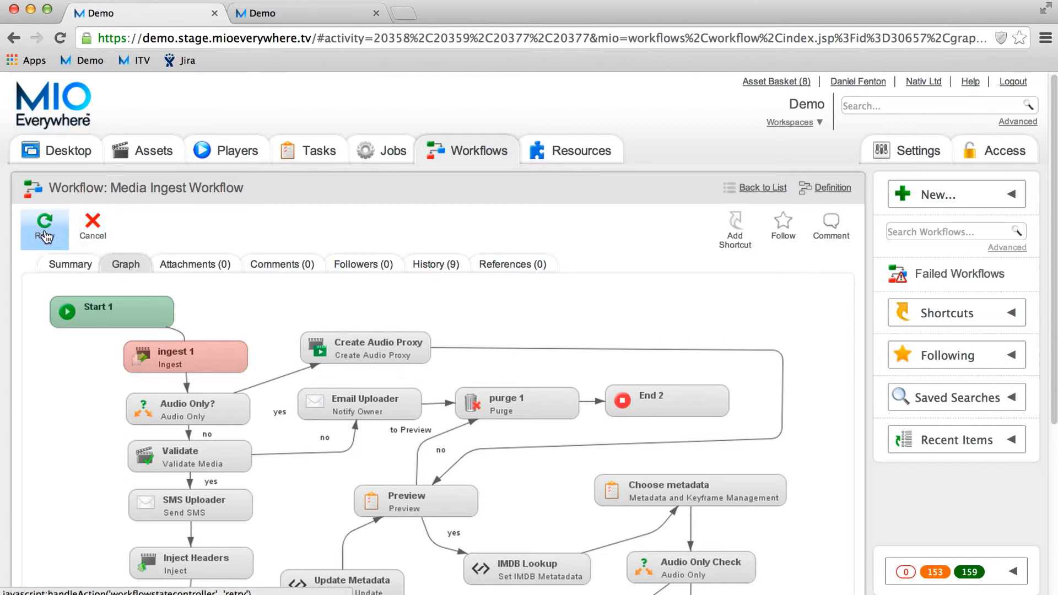
click(482, 154)
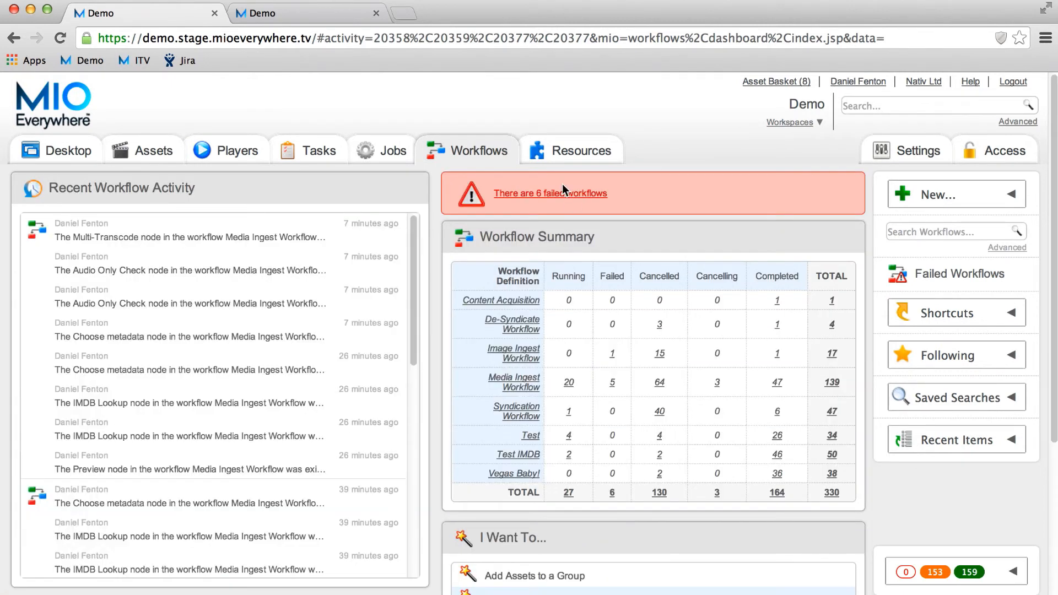
Step: List the failed workflows and retry the selected Media Ingest Workflow started on 09-Jul-2014
click(564, 192)
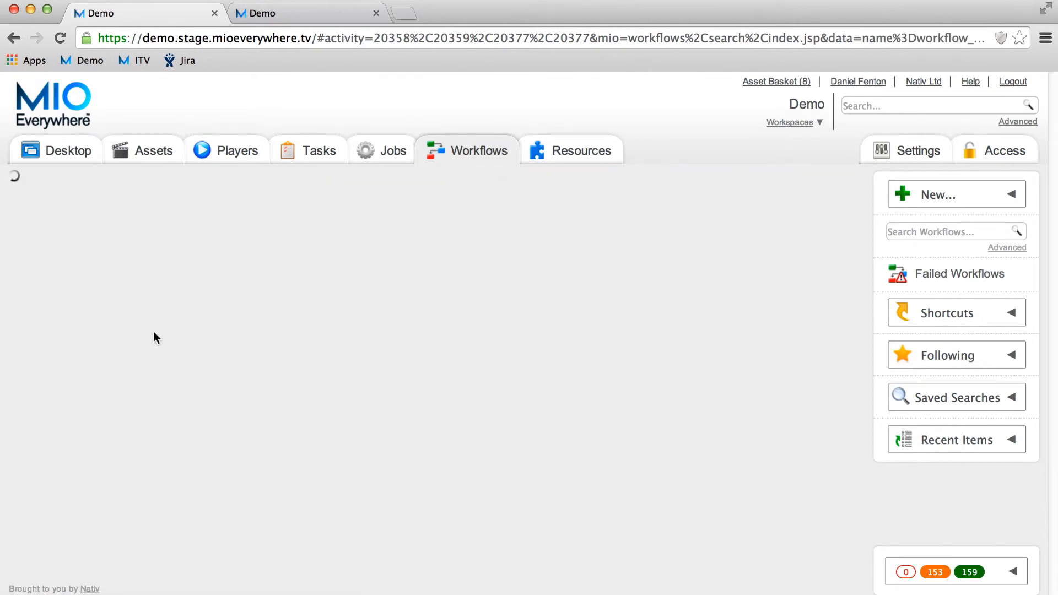
scroll(154, 332, down, 3)
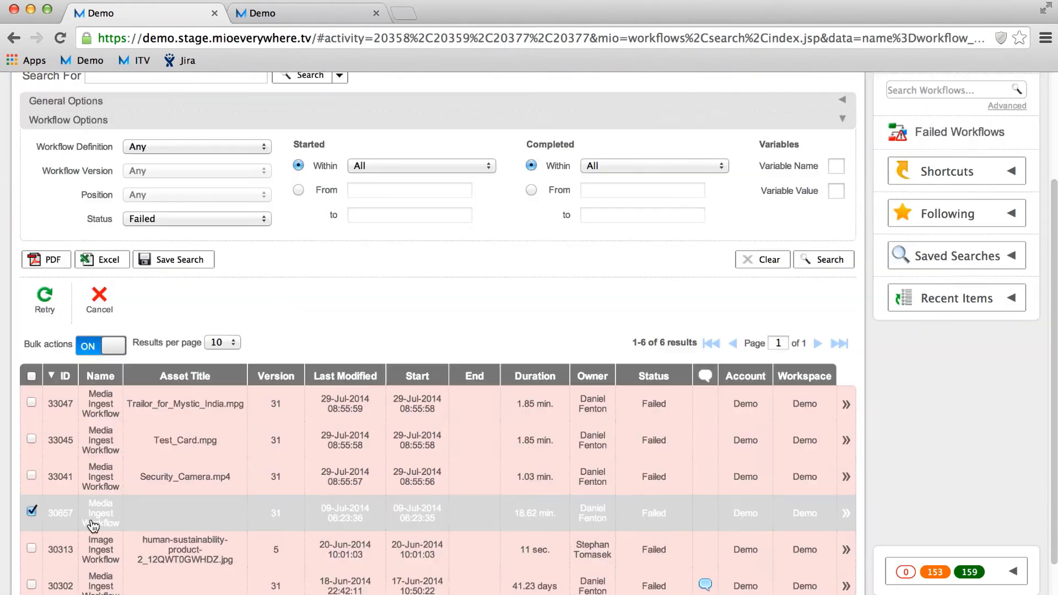
click(52, 315)
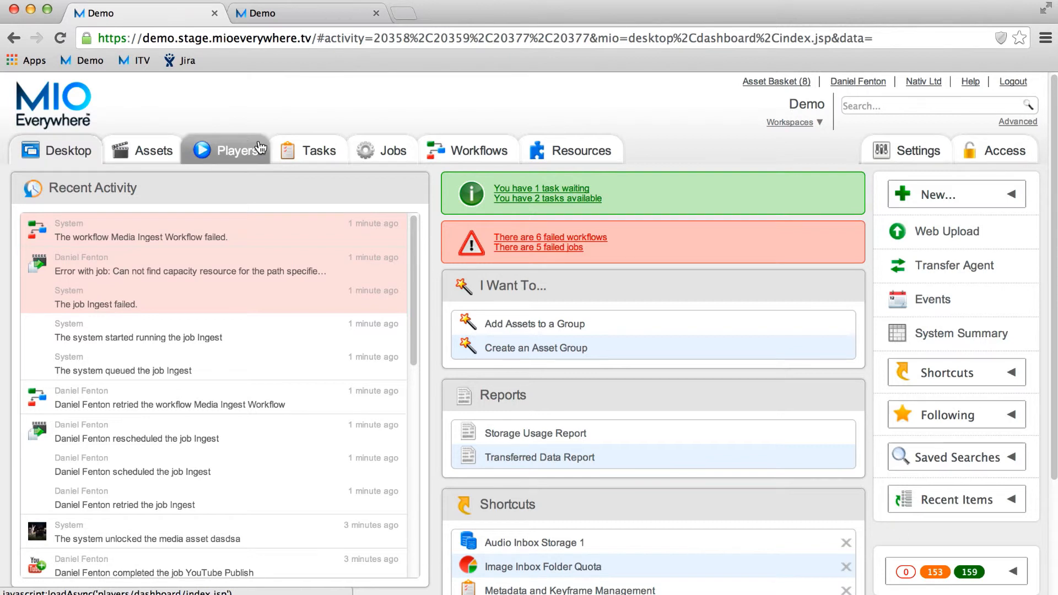
Step: From the workflows overview, open the running Media Ingest Workflow with the Multi-Transcode activity and display its graph
click(481, 146)
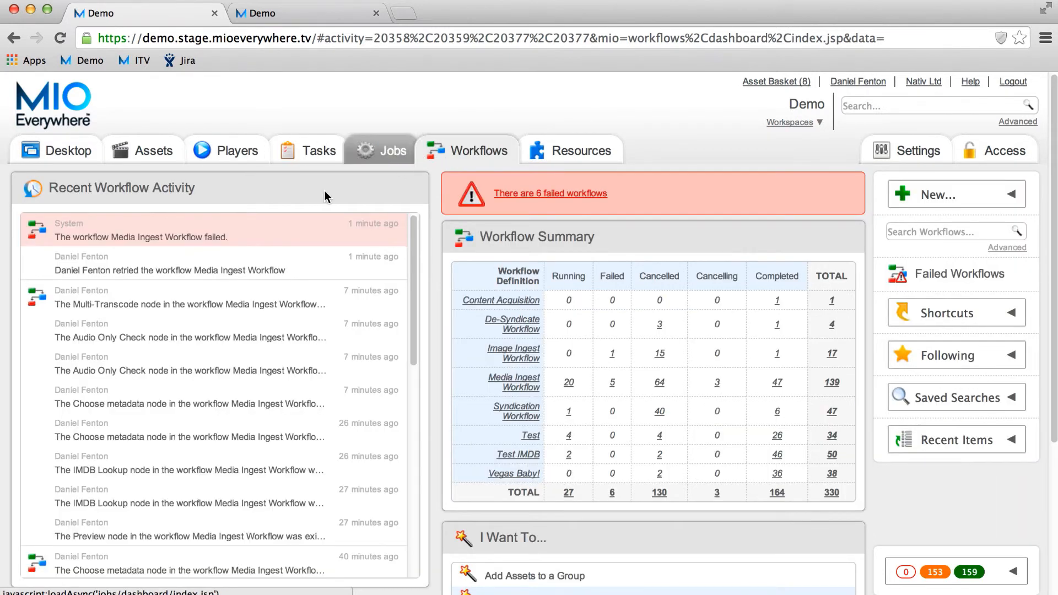
click(248, 299)
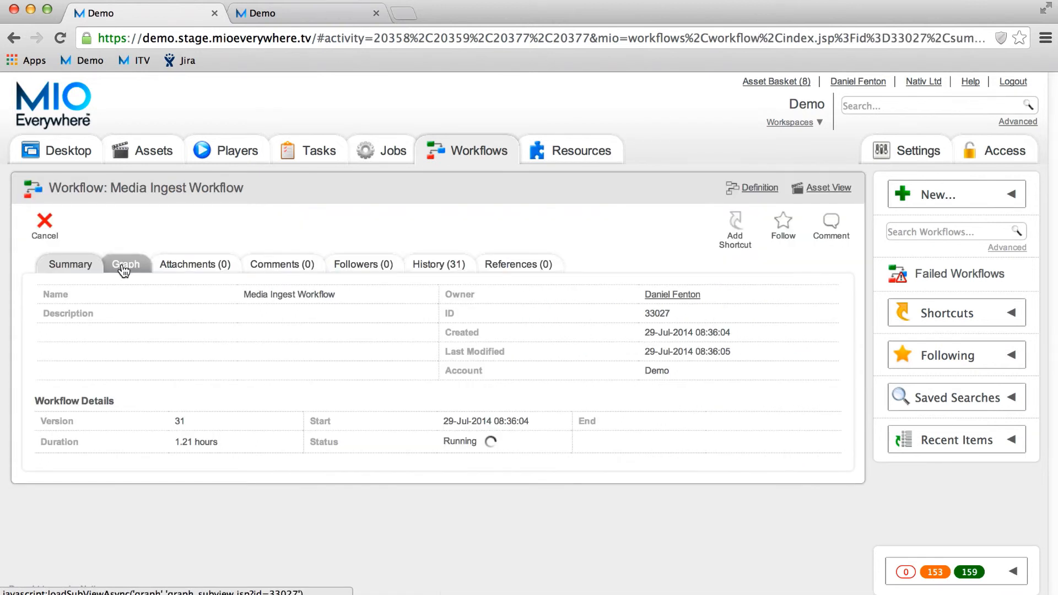
click(123, 269)
scroll(471, 297, down, 3)
scroll(472, 297, down, 5)
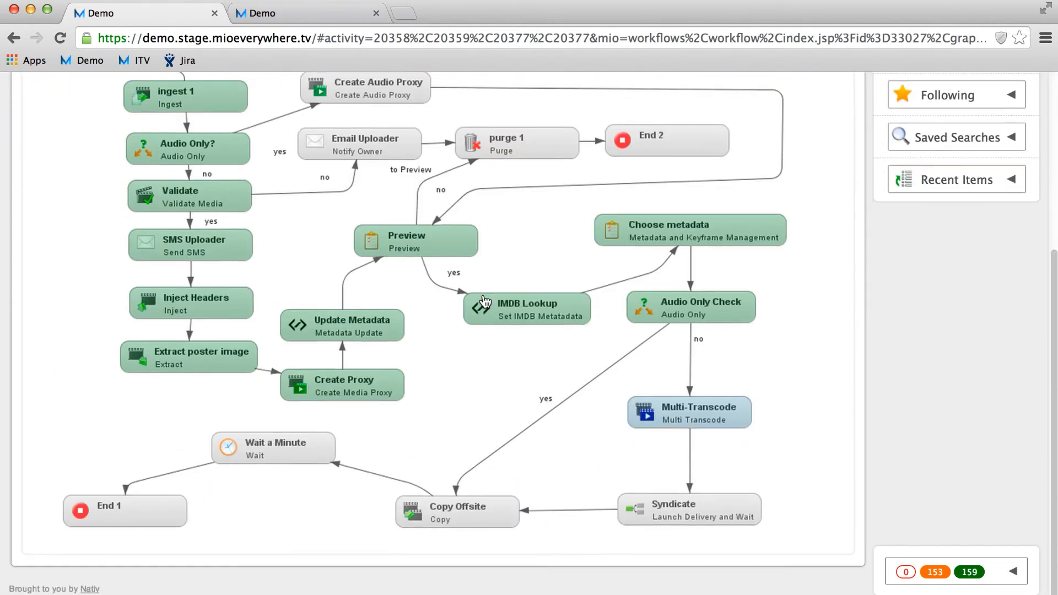
Step: Check the progress of the Multi-Transcode node in the graph and open its job details
click(673, 416)
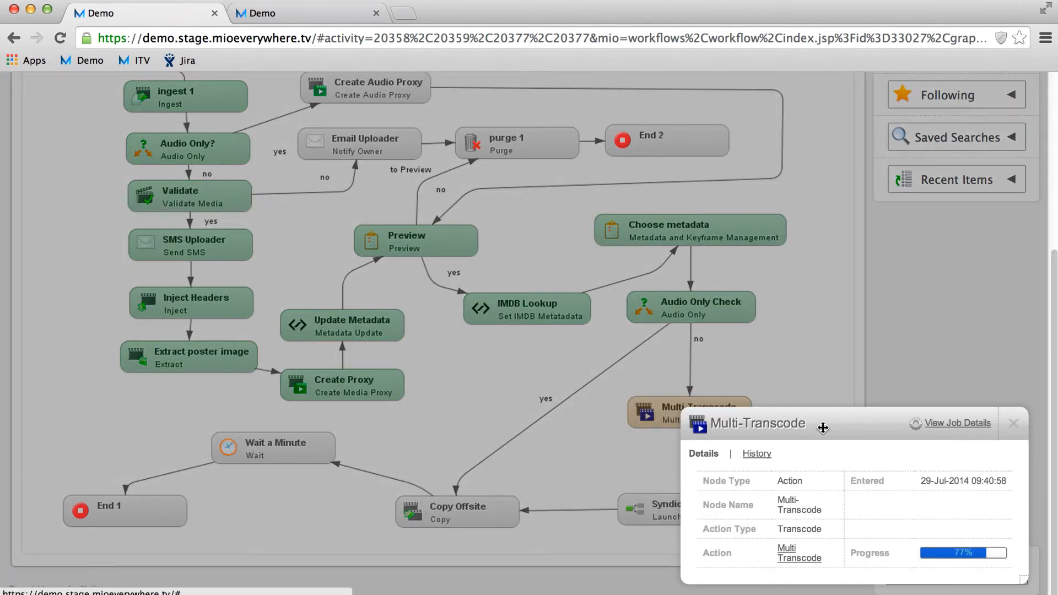
drag(792, 402, 457, 178)
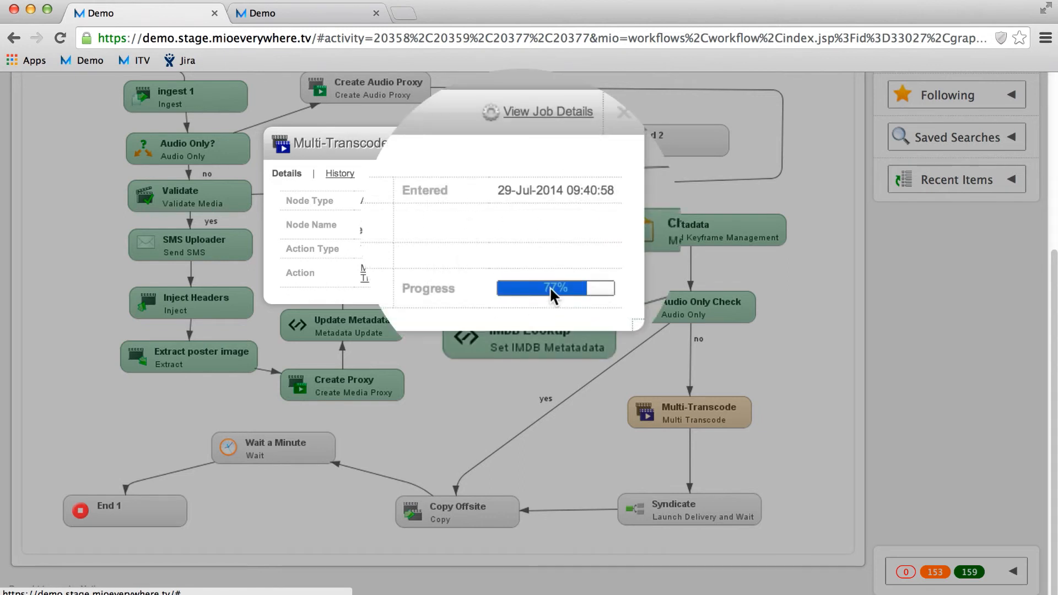
click(553, 123)
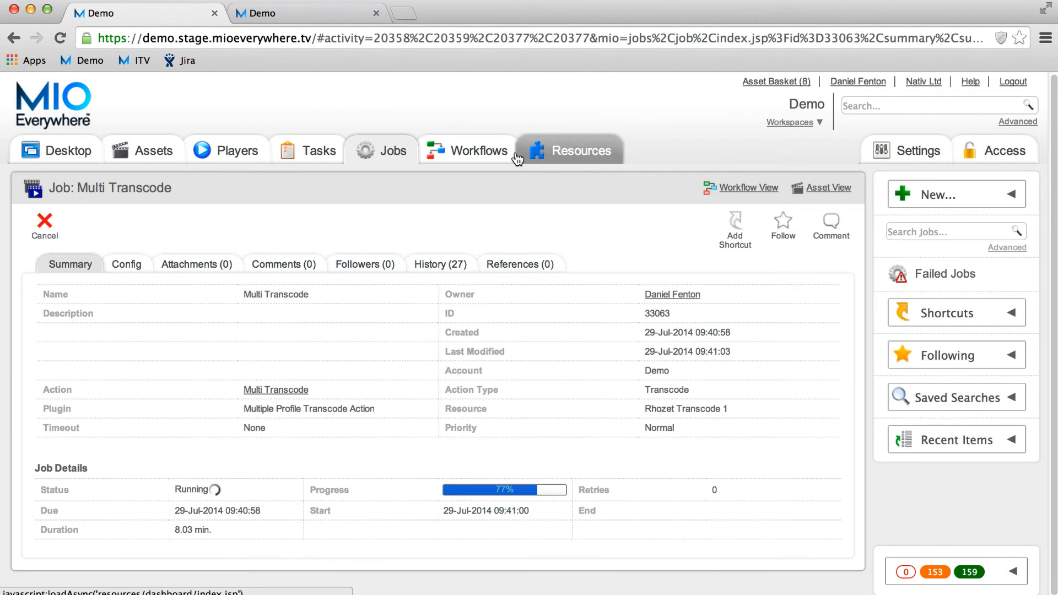